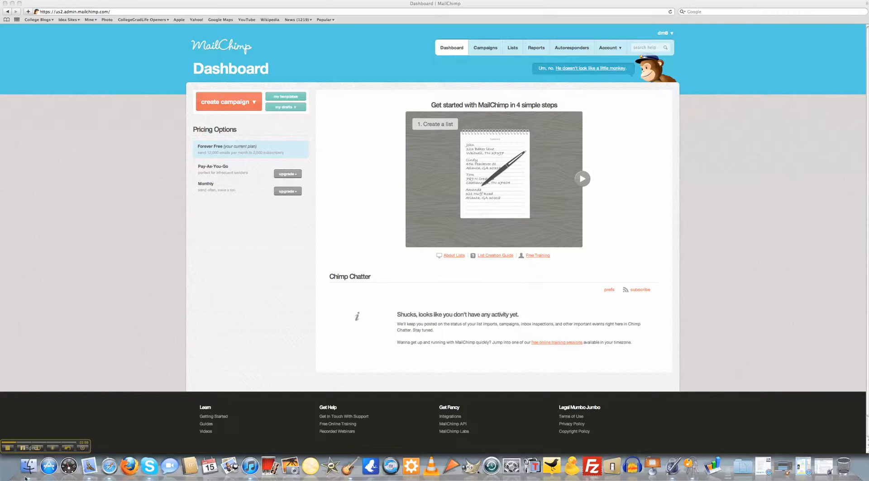
- Go to the Lists page and start creating a new list
left_click(512, 50)
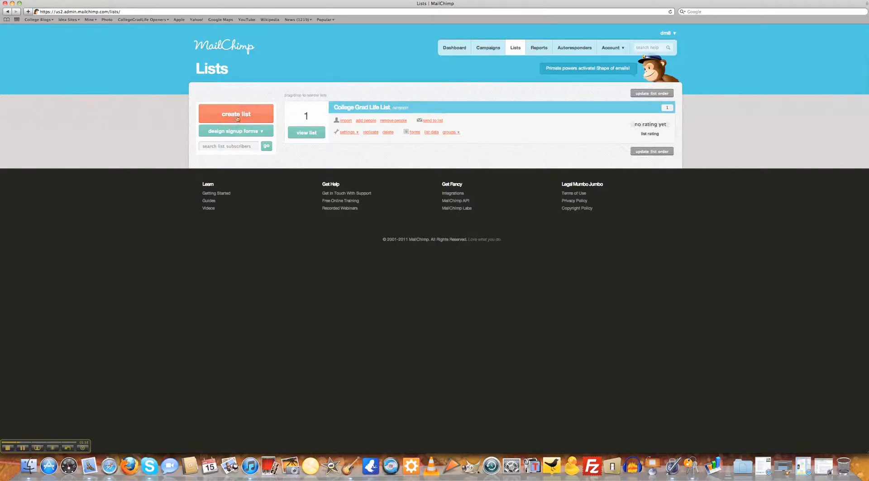
left_click(236, 113)
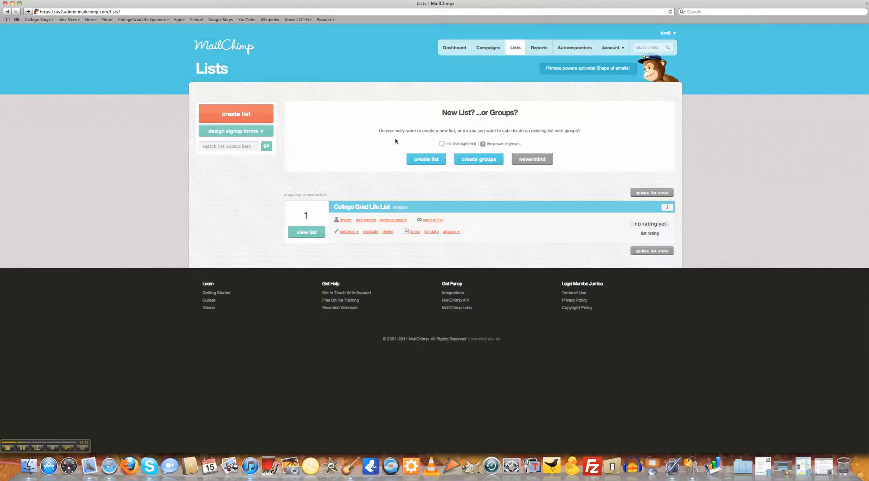
- Choose a brand-new list and name it 'DRN Volunteers'
left_click(425, 161)
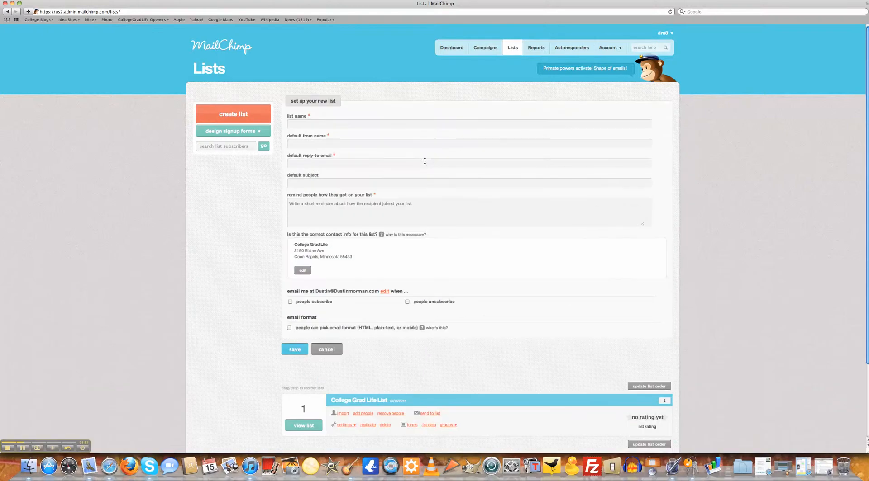
left_click(425, 126)
type("DRN Vo")
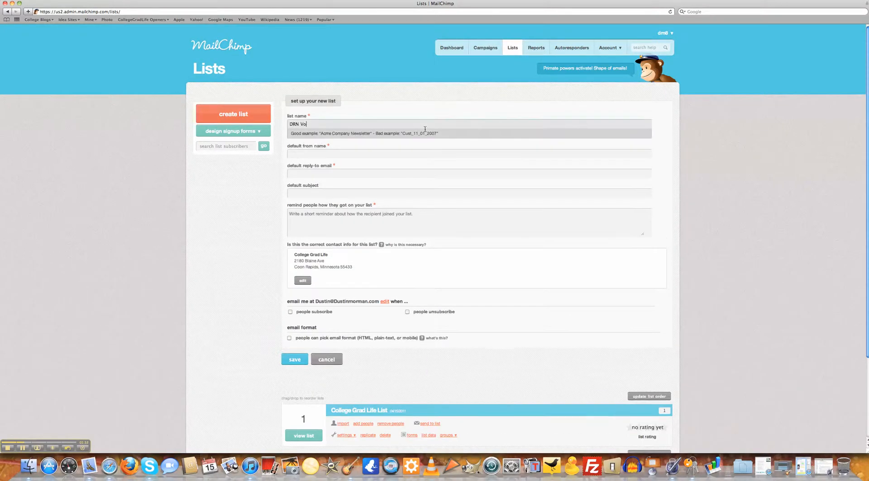
type("lunteers")
key("Tab")
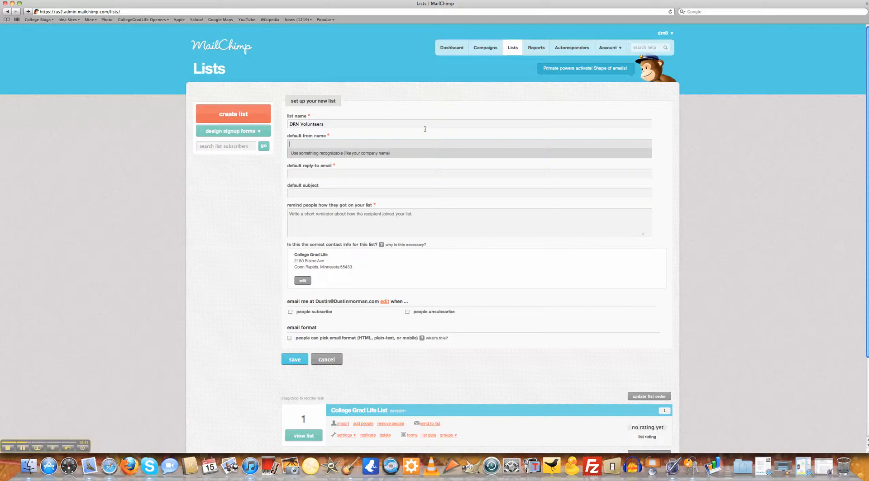
- Fill in the default from name and the reply-to email address
key("Tab")
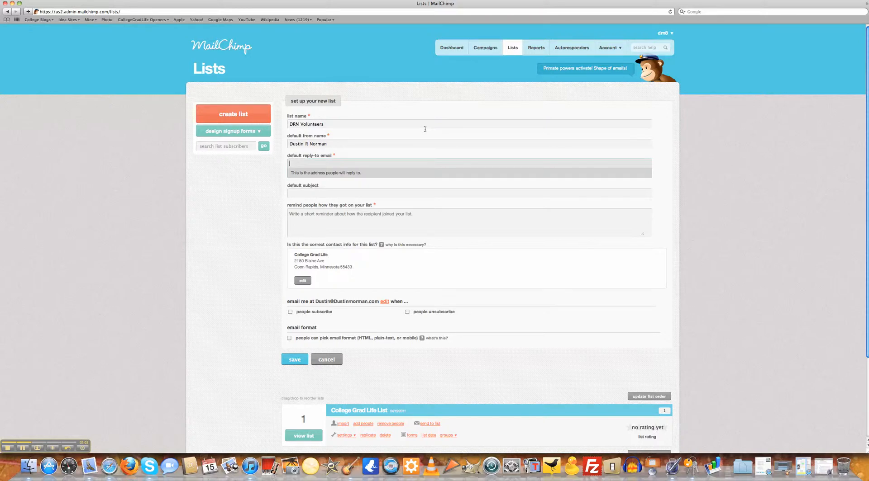
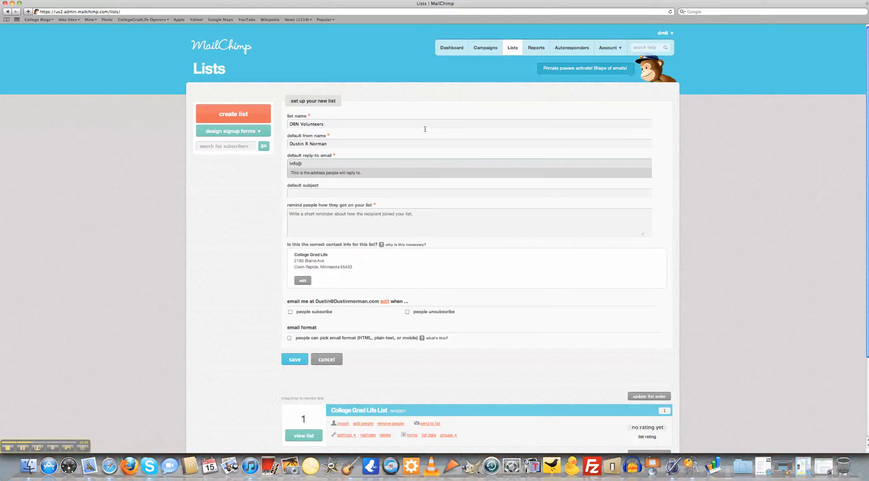
key("Tab")
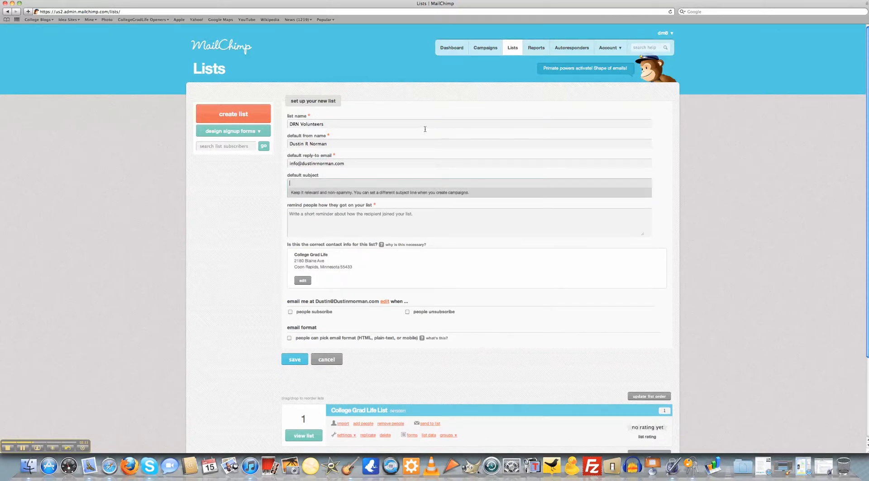
- Enter the default subject 'Interested in voluteering'
type("Interested in voluteering")
left_click(476, 216)
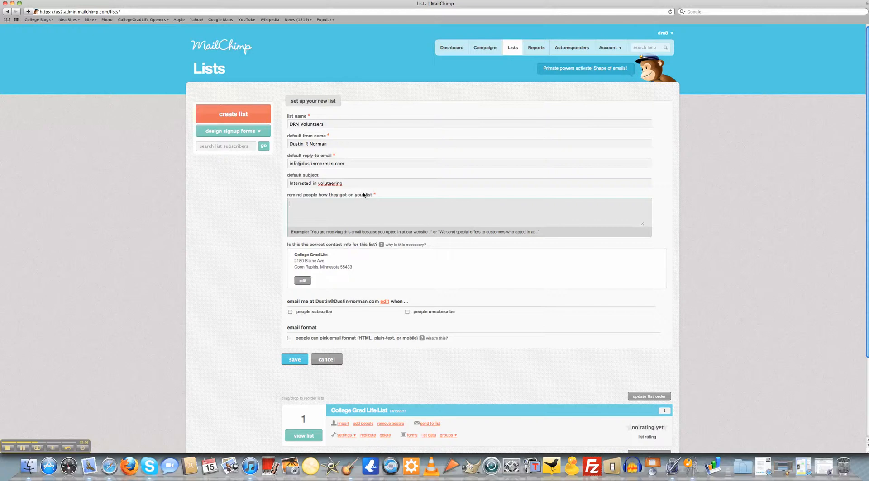
- Correct the subject spelling to 'volunteering' and add the reminder 'You mentioned you wight what to volunteer'
right_click(336, 184)
left_click(355, 185)
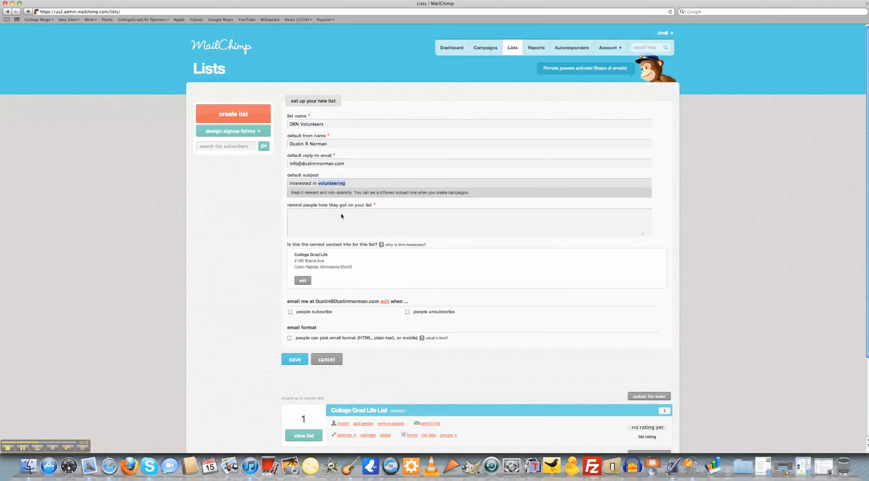
left_click(342, 219)
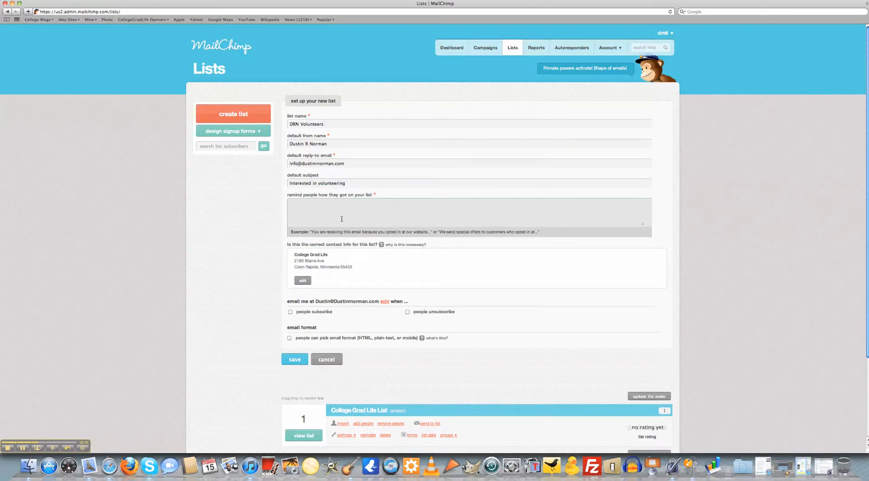
type("You mentioned you w")
type("ight wha")
type("t to volunteer")
- Save the form to create the DRN Volunteers list
scroll(496, 301, "down", 2)
scroll(496, 301, "down", 3)
left_click(291, 288)
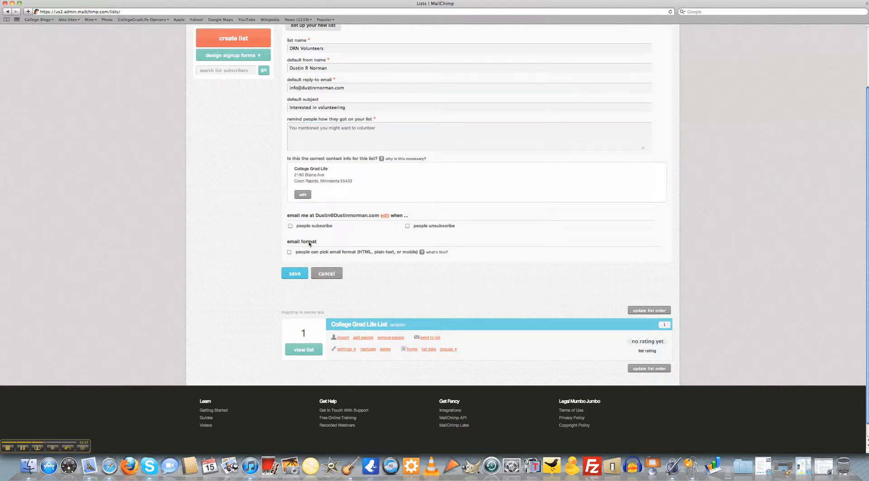
left_click(296, 276)
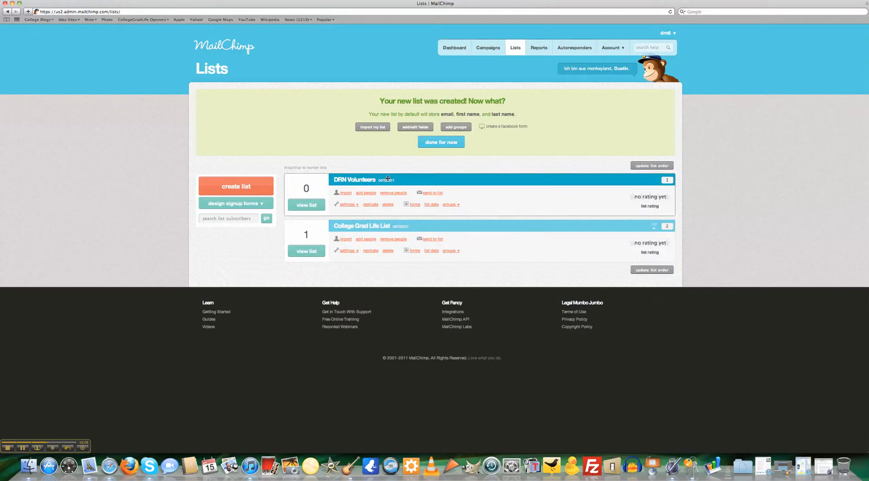
- Begin deleting College Grad Life List, then back out of the confirmation
left_click(388, 251)
left_click(335, 266)
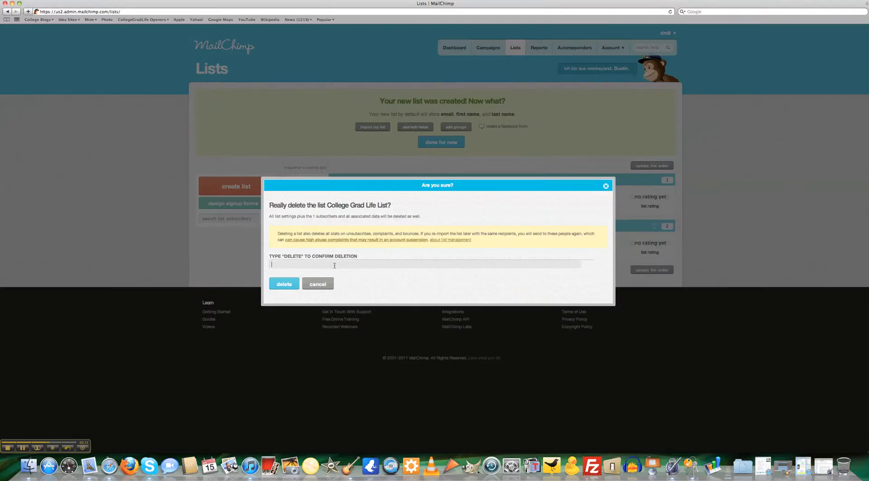
left_click(329, 284)
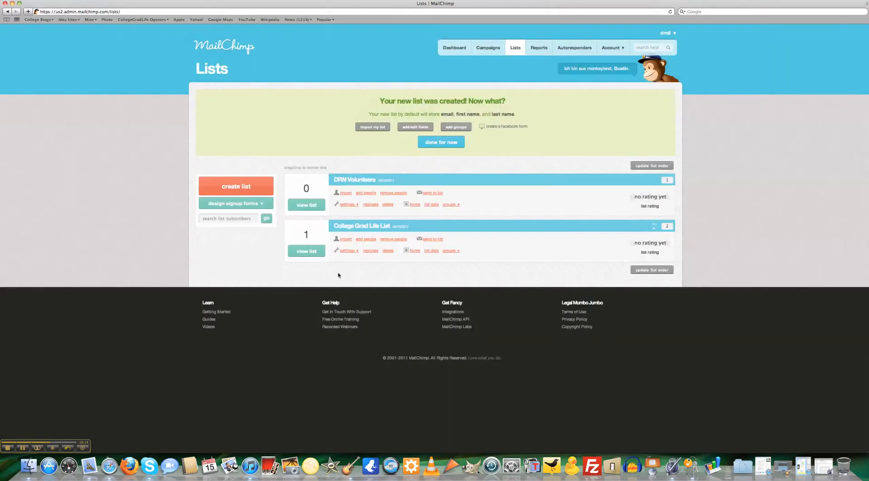
- Delete College Grad Life List again, confirming with the word DELETE
mouse_move(349, 253)
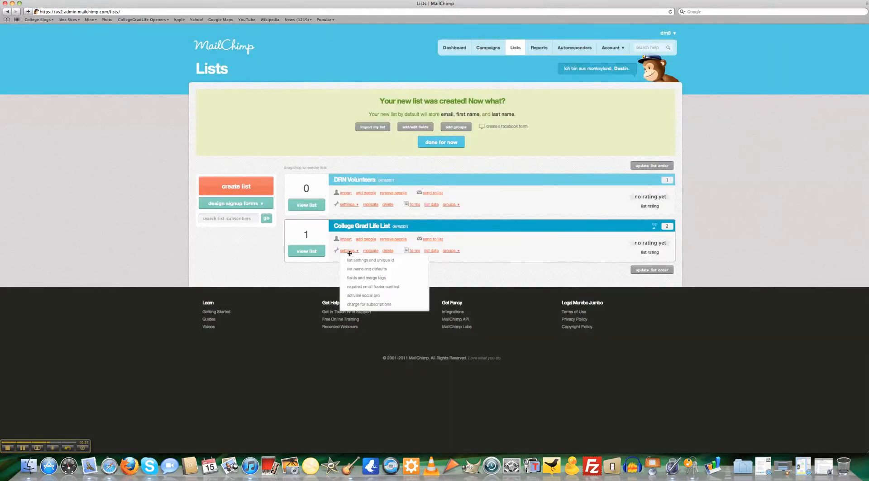
left_click(388, 252)
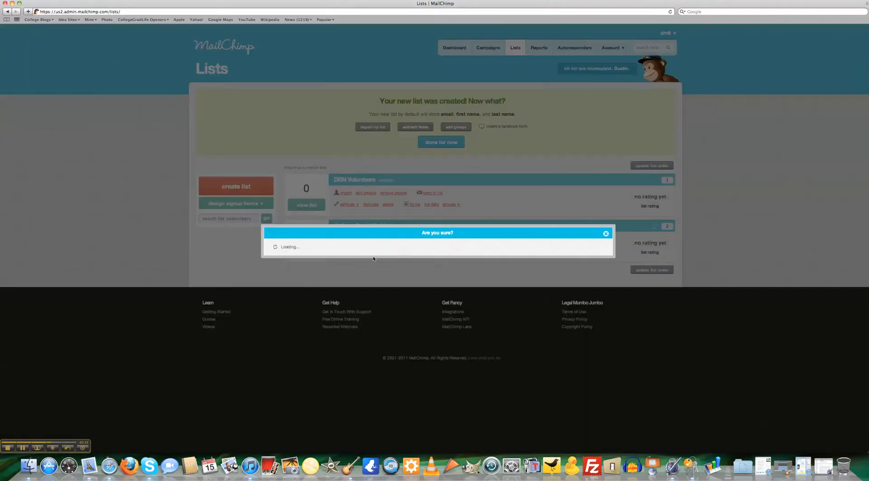
left_click(375, 267)
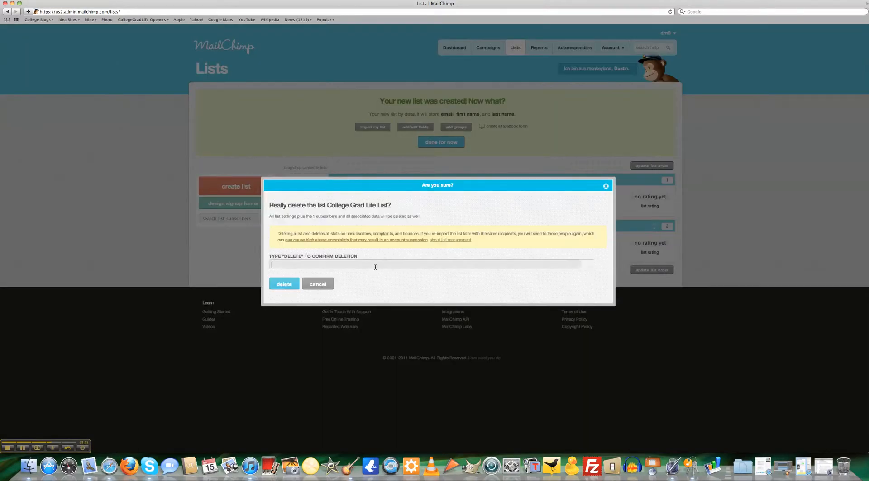
type("DELTE")
key("BackSpace")
key("BackSpace")
type("ETE")
left_click(271, 288)
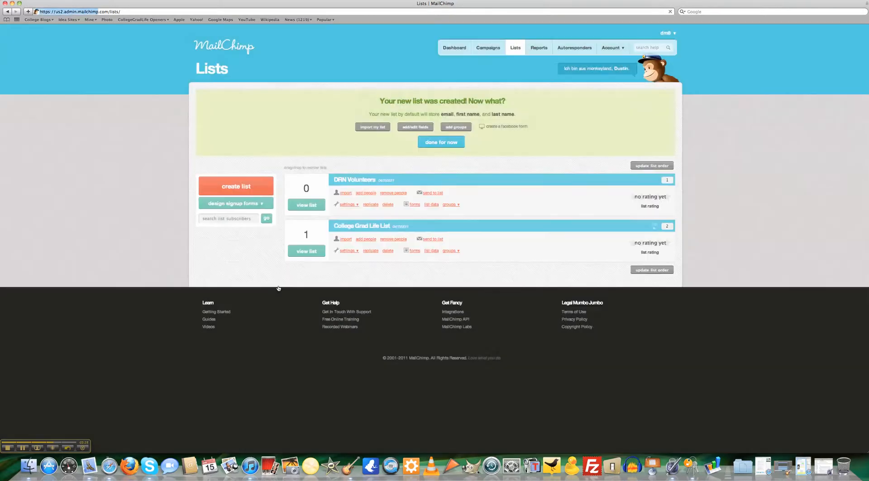